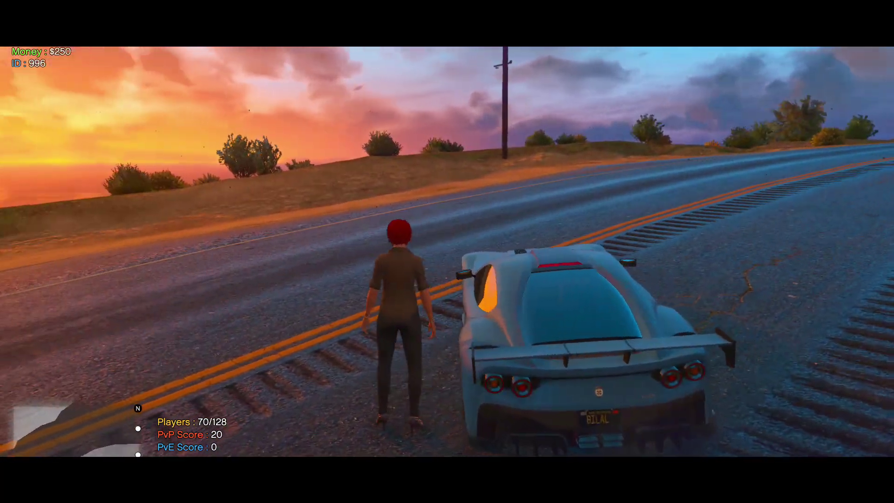
key("s")
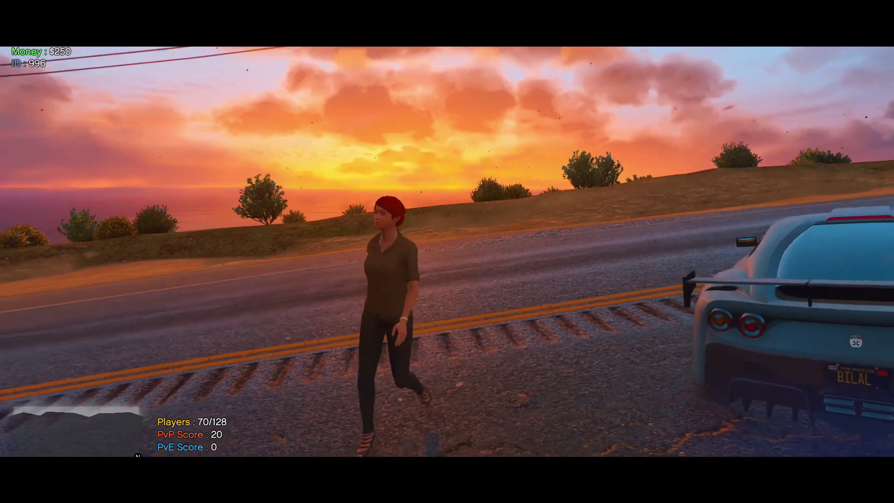
key("s")
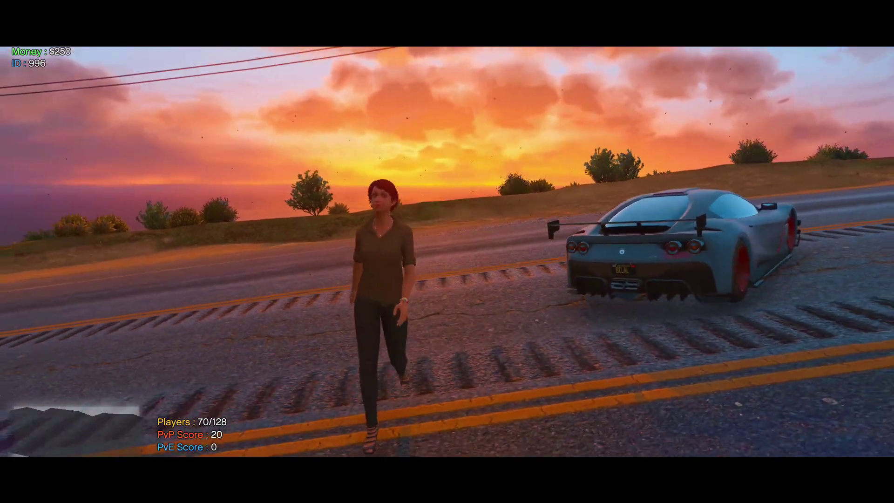
key("s")
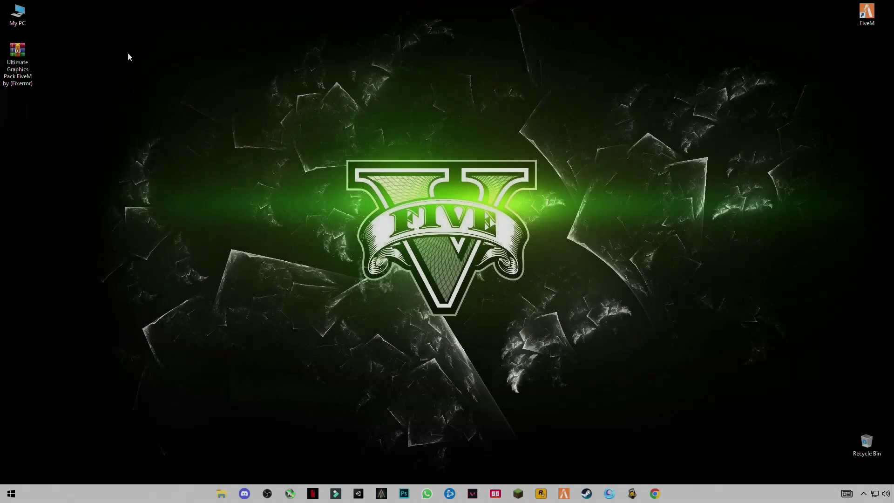
Extract the "Ultimate Graphics Pack FiveM by (Fixerror)" archive onto the desktop and open the extracted folder.
left_click_drag(57, 48, 2, 93)
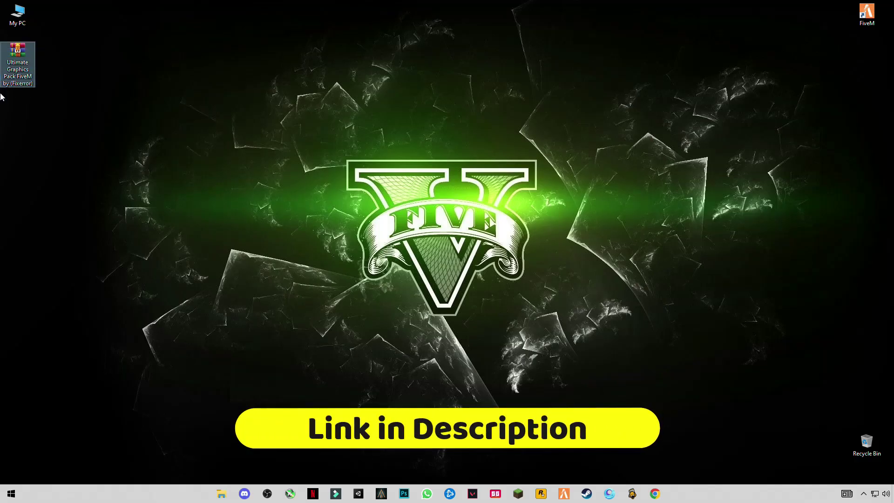
right_click(32, 66)
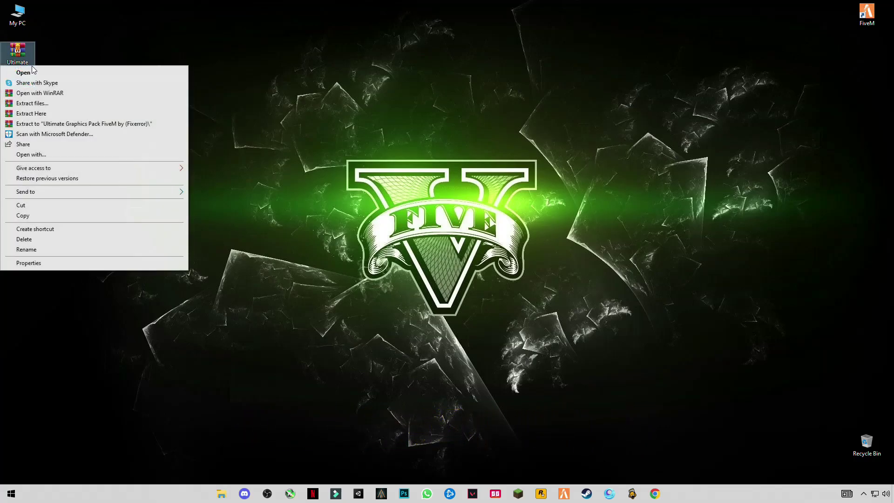
left_click(37, 116)
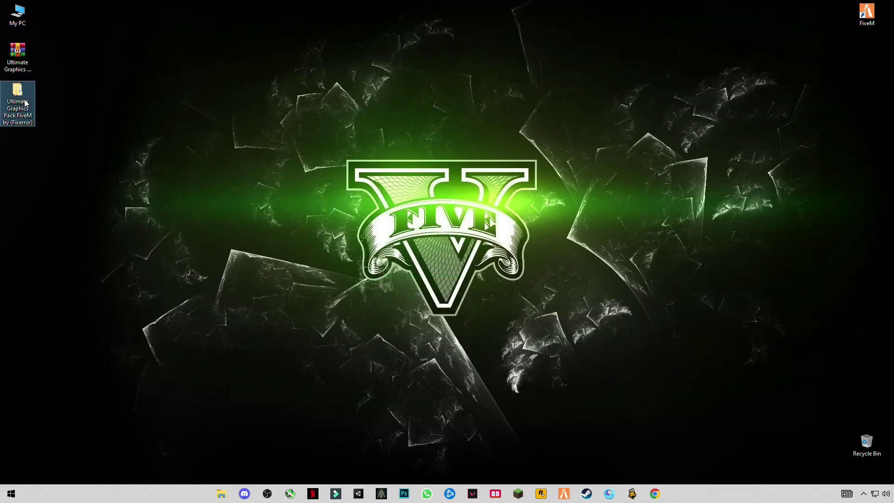
double_click(20, 105)
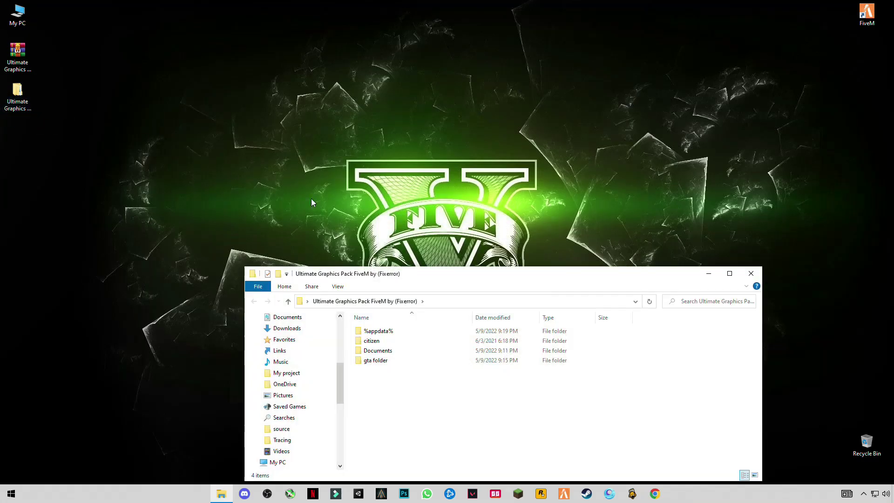
left_click_drag(763, 343, 692, 344)
left_click_drag(507, 276, 511, 176)
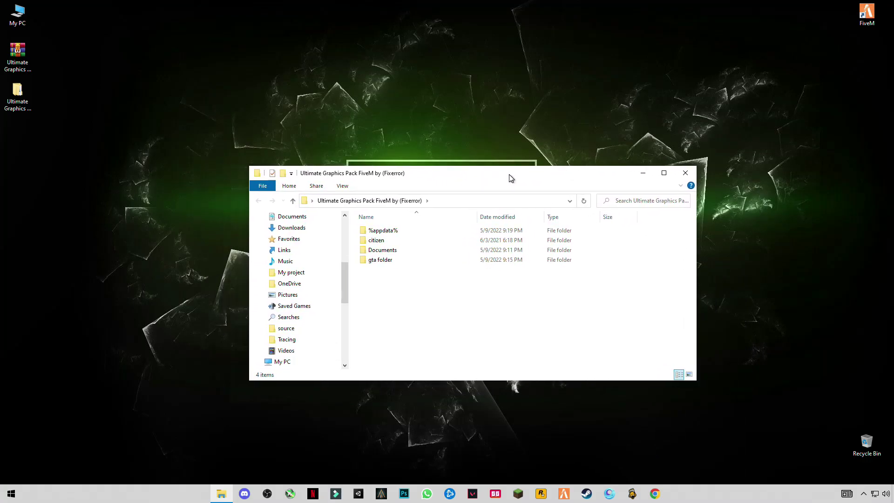
View the "gta5 settings location" image in the pack's %appdata% folder, and return to the pack's main folder.
left_click(393, 231)
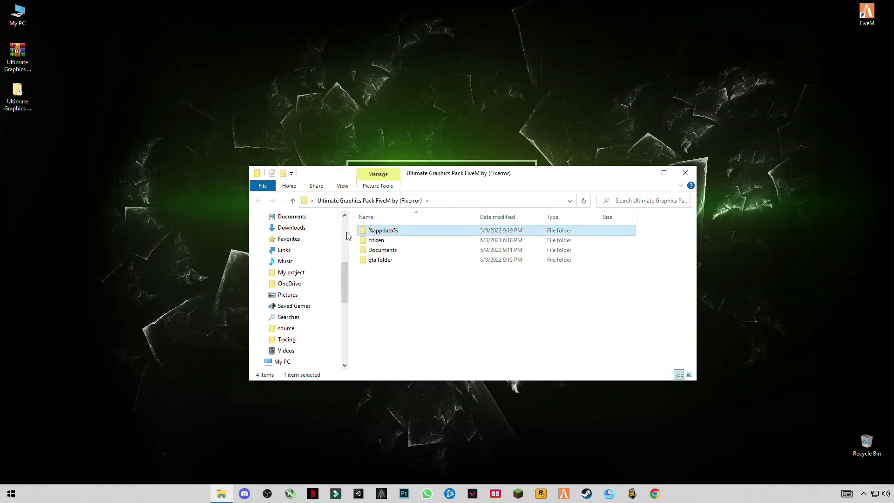
double_click(394, 233)
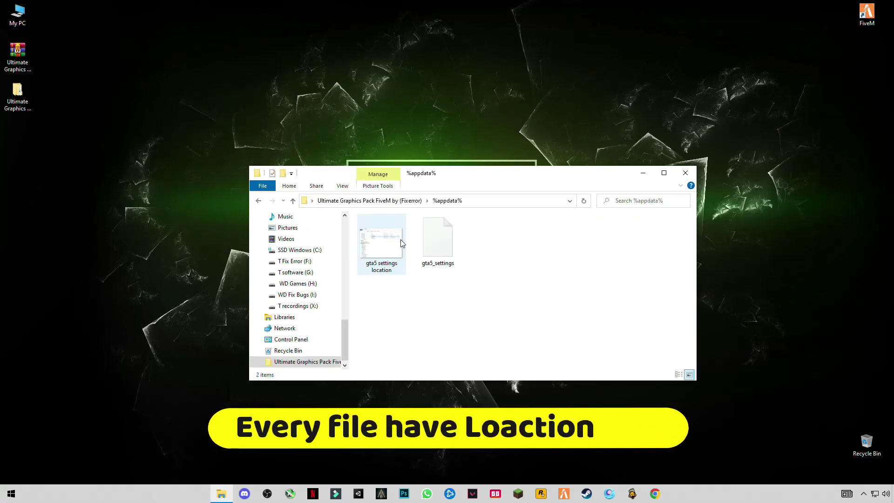
left_click(381, 272)
left_click(447, 269)
left_click(371, 266)
double_click(379, 251)
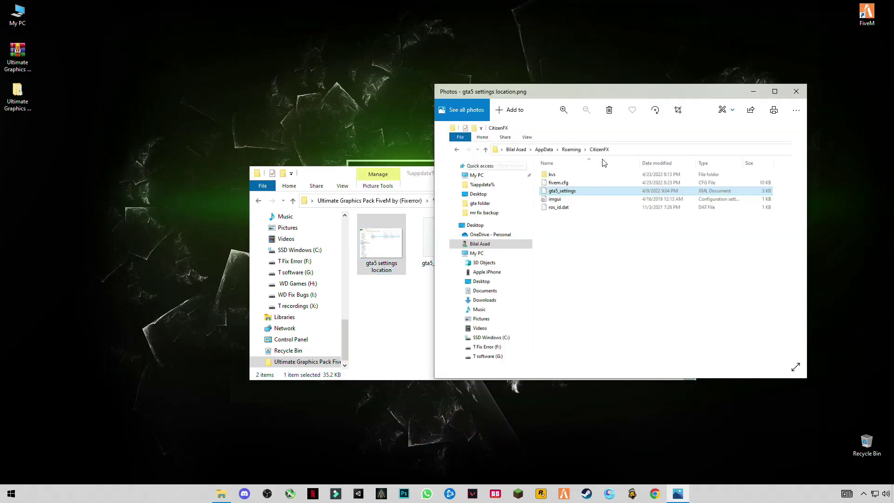
left_click(796, 92)
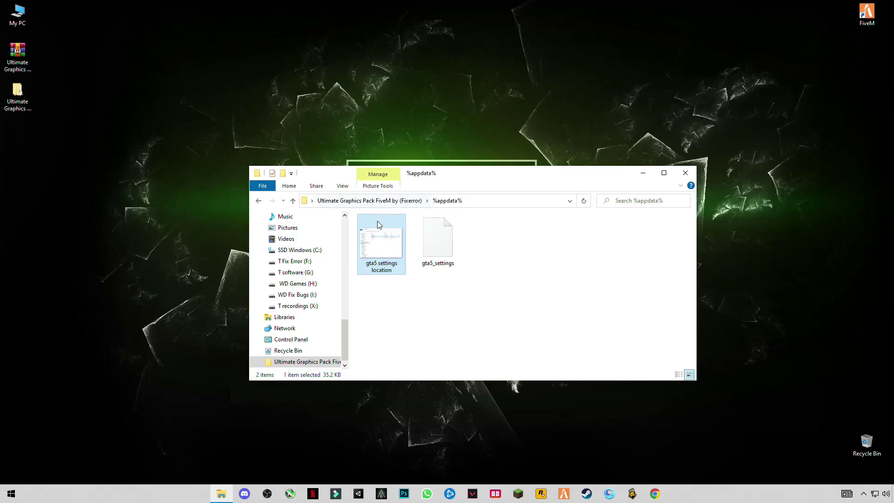
left_click(258, 200)
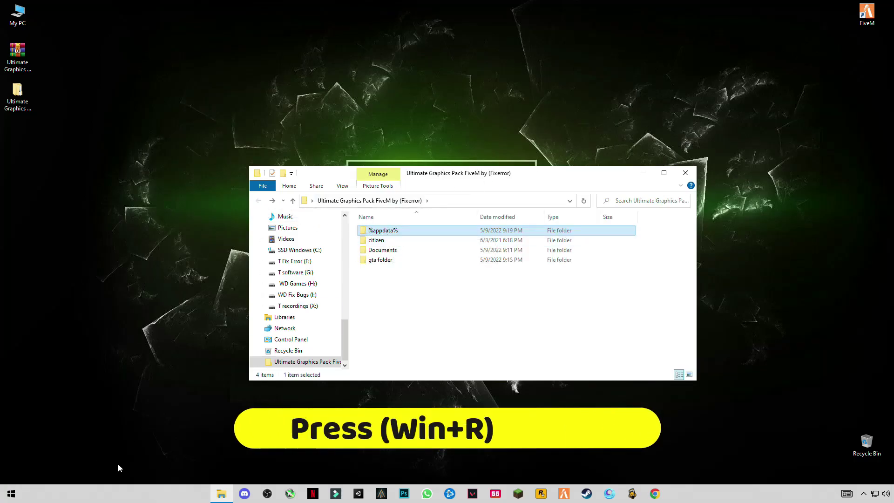
Run %appdata% to open the Roaming folder beside the pack folder, and go into its CitizenFX folder.
key("super+r")
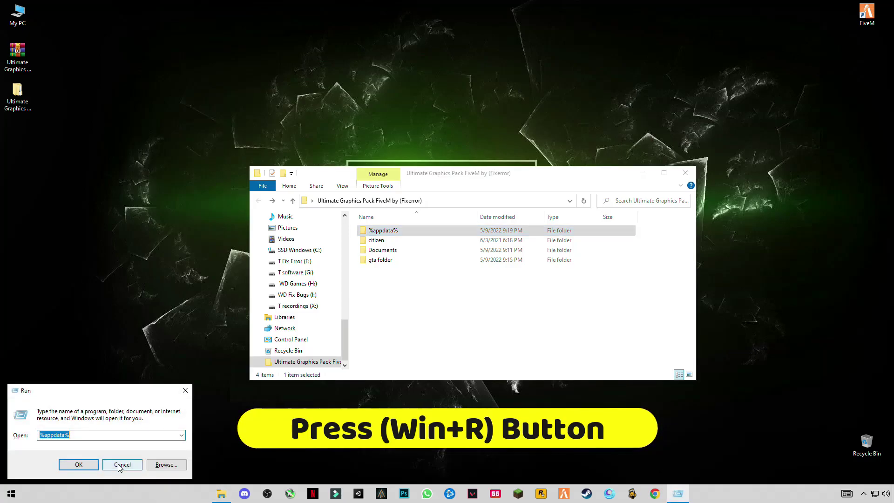
left_click(79, 434)
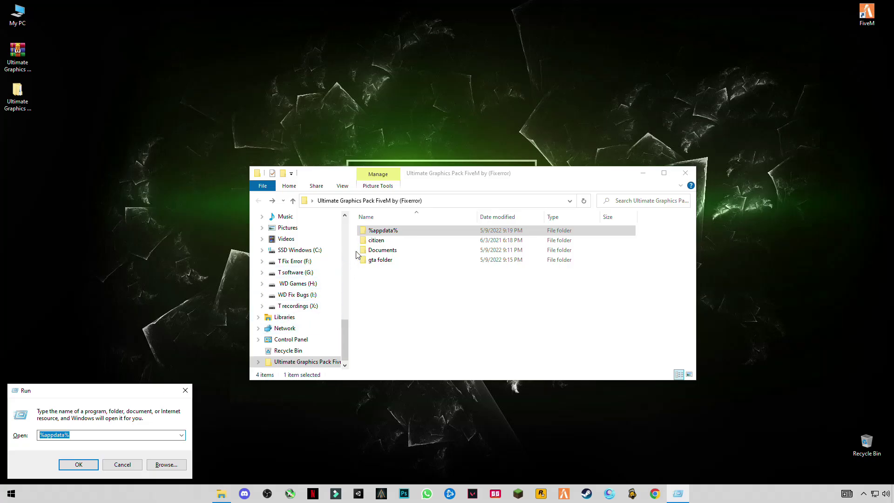
left_click(91, 463)
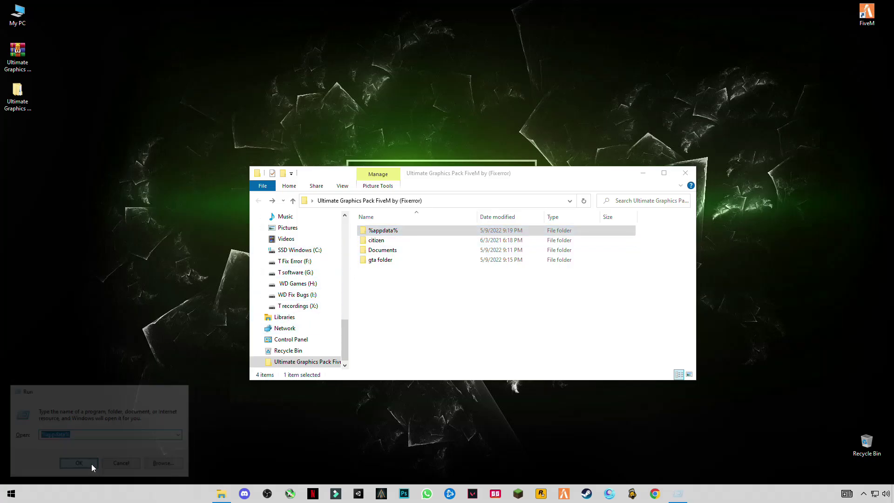
left_click_drag(423, 191, 611, 179)
left_click(379, 178)
left_click_drag(361, 183, 103, 176)
left_click(593, 173)
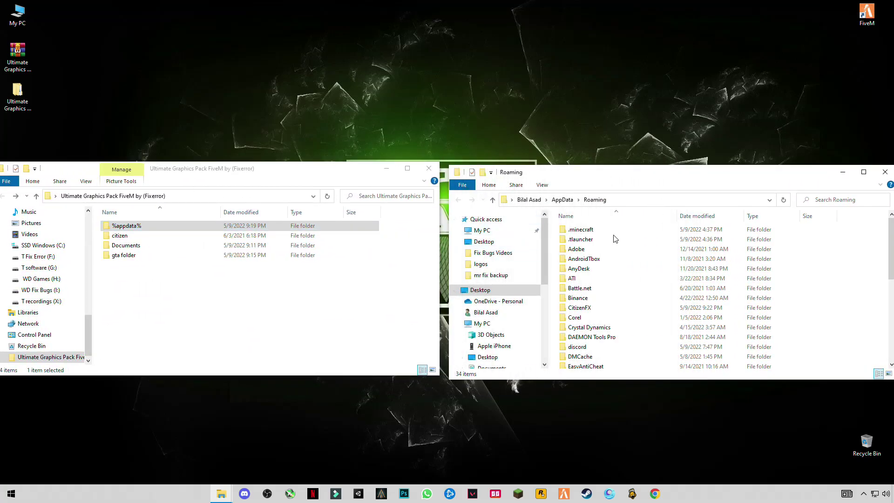
left_click(584, 308)
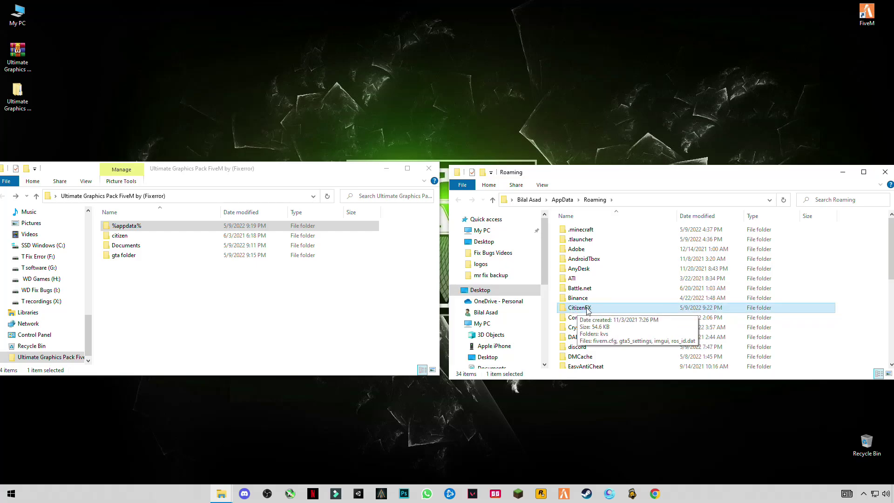
double_click(598, 309)
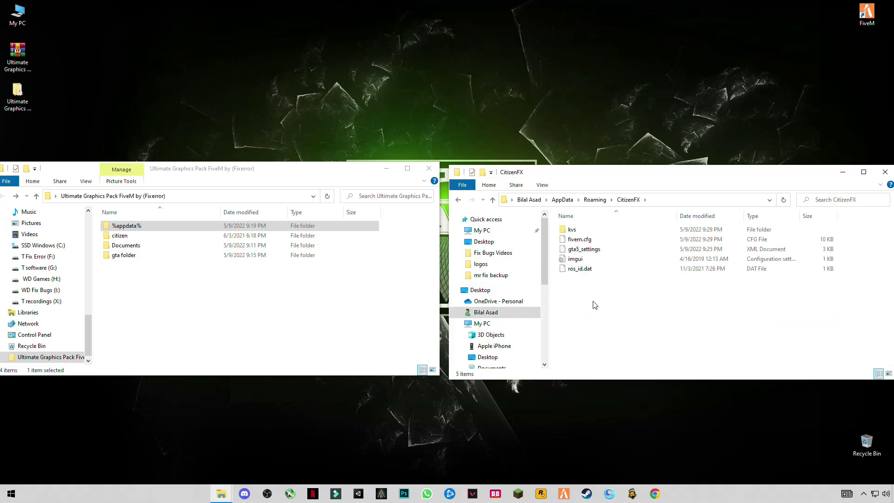
Move gta5_settings from the pack's %appdata% folder into CitizenFX, replacing the existing file, and close the CitizenFX window.
left_click(586, 251)
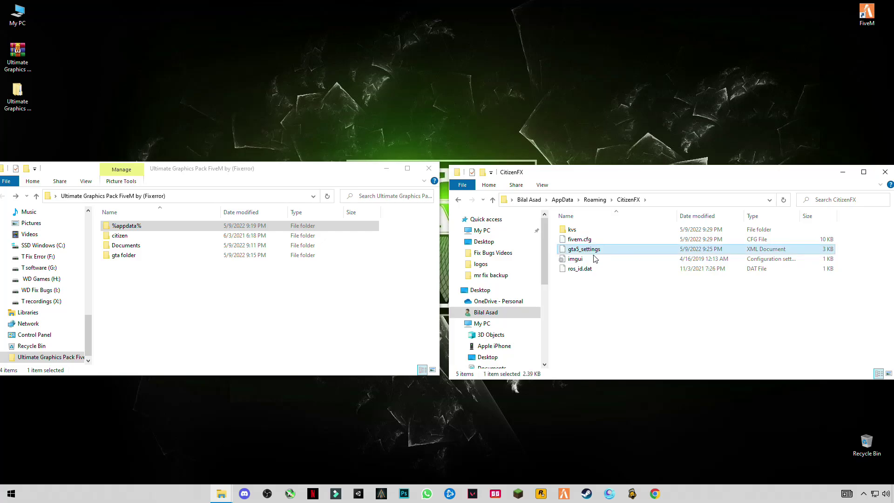
double_click(212, 225)
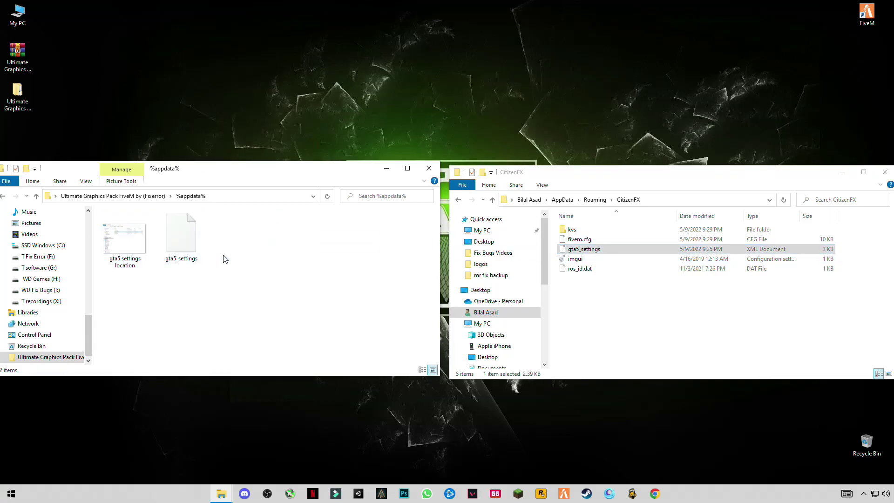
double_click(147, 254)
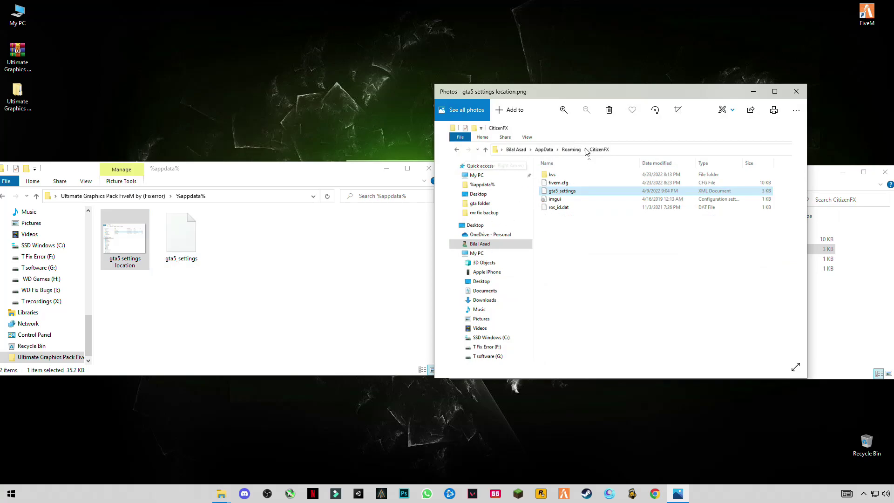
left_click(795, 92)
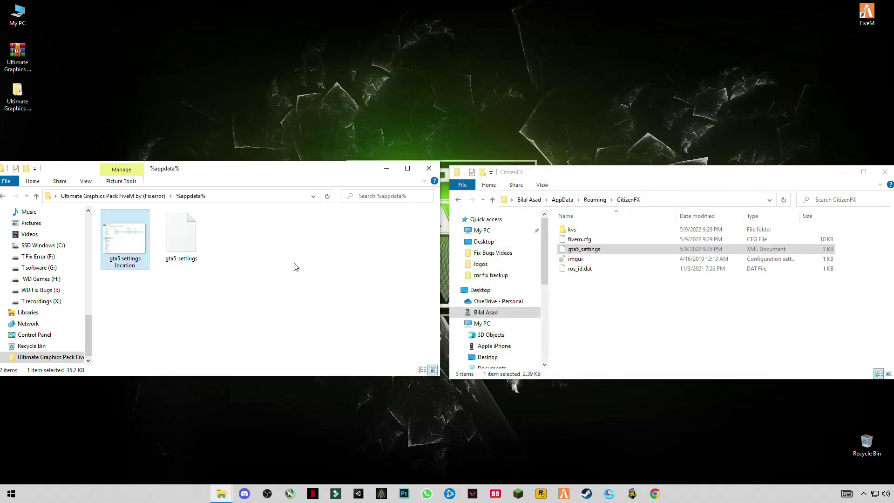
left_click(182, 242)
left_click_drag(190, 255, 627, 310)
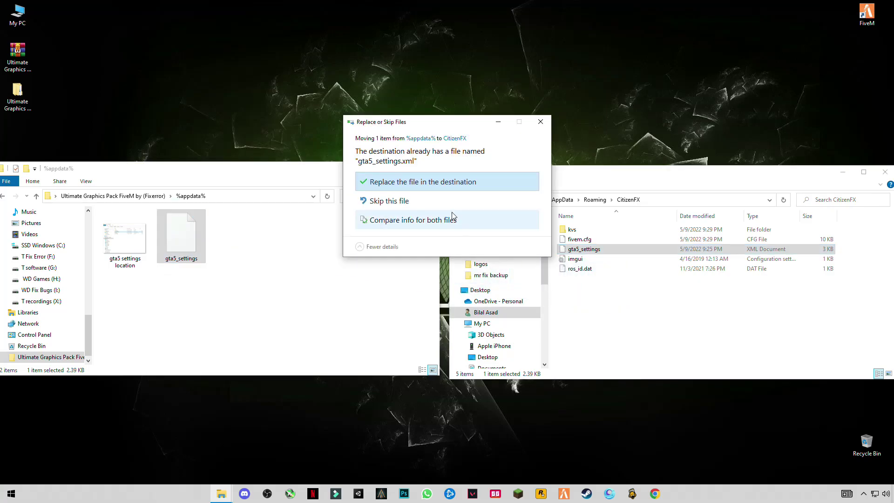
left_click(423, 191)
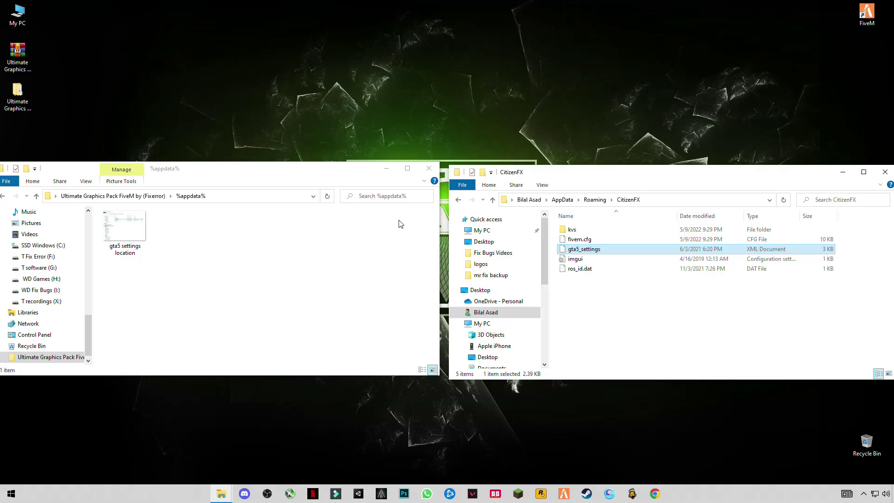
left_click(884, 173)
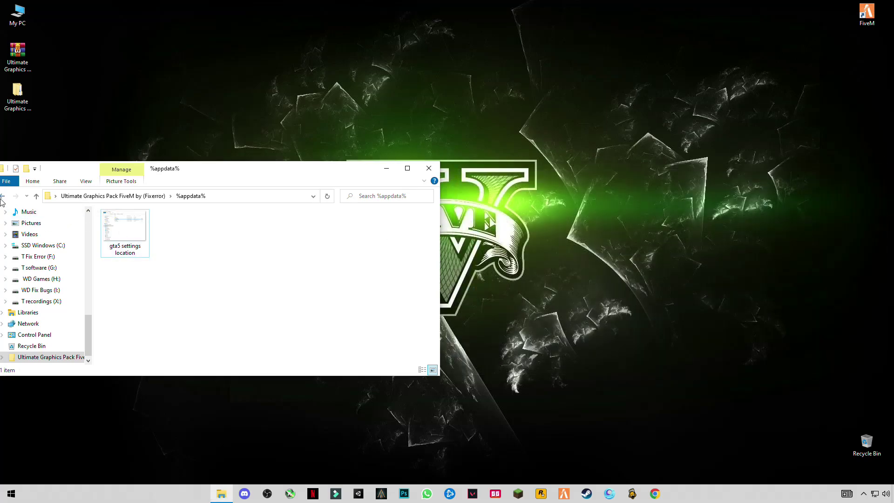
Return to the pack's main folder and open FiveM Application Data from the desktop FiveM shortcut's file location.
key("alt+Left")
left_click_drag(299, 173, 486, 114)
left_click(304, 179)
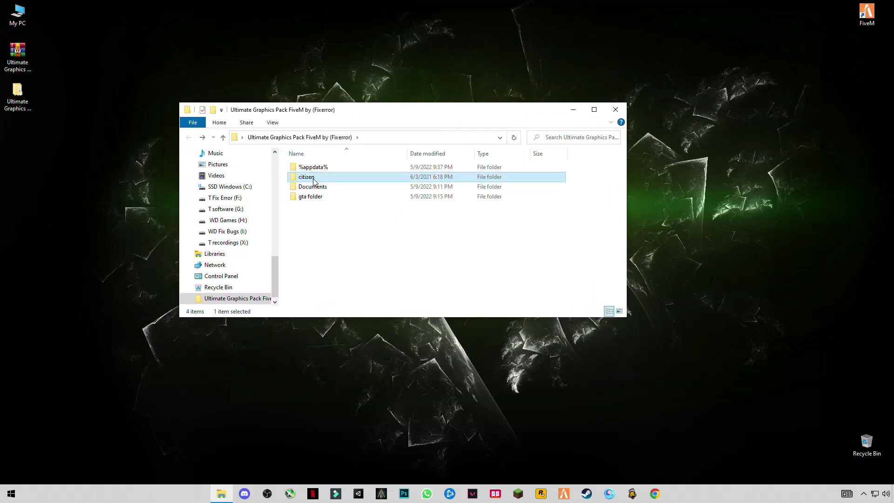
left_click(866, 15)
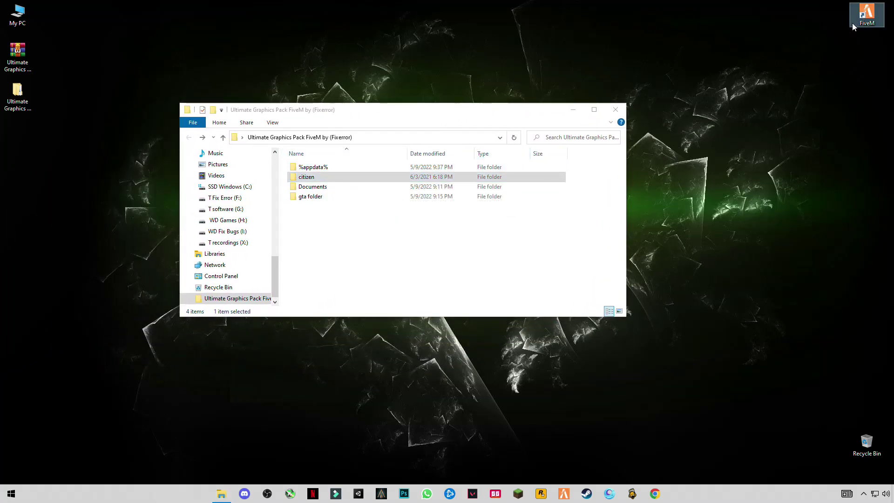
right_click(866, 14)
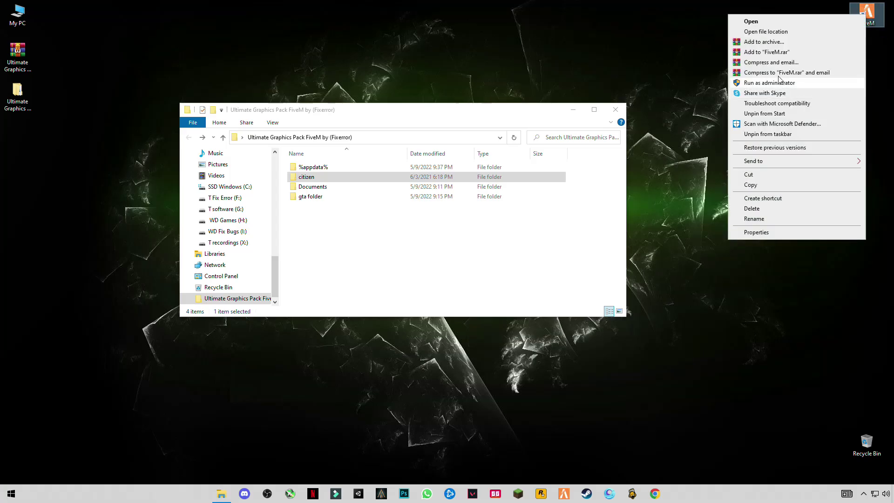
left_click(766, 32)
left_click_drag(473, 129, 524, 242)
left_click(395, 292)
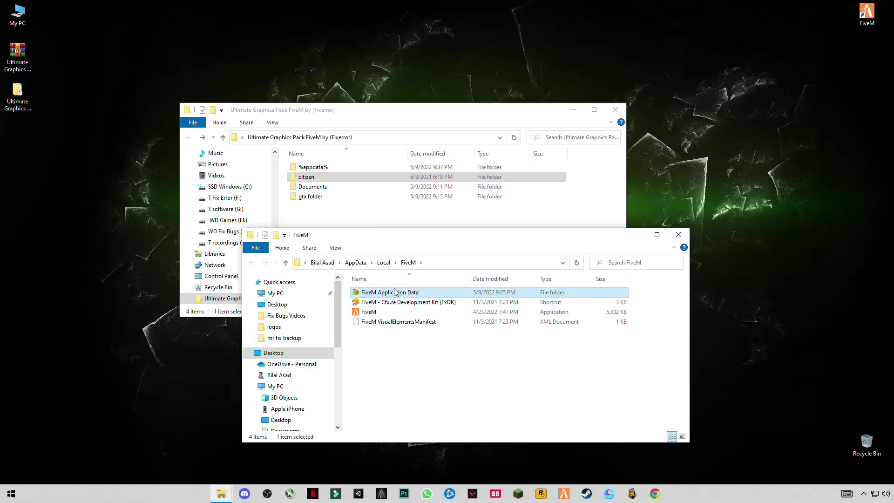
double_click(395, 292)
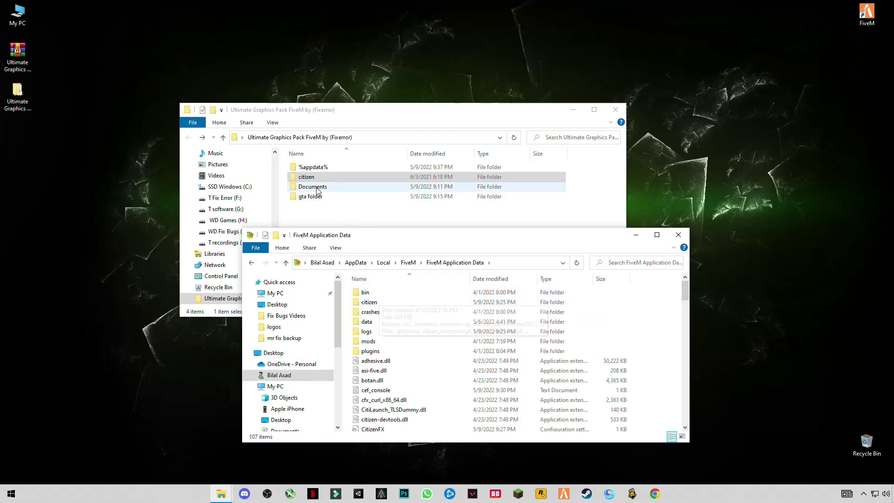
Move the pack's citizen folder into FiveM Application Data, replacing files with the same names, and close that destination window.
left_click_drag(312, 179, 659, 319)
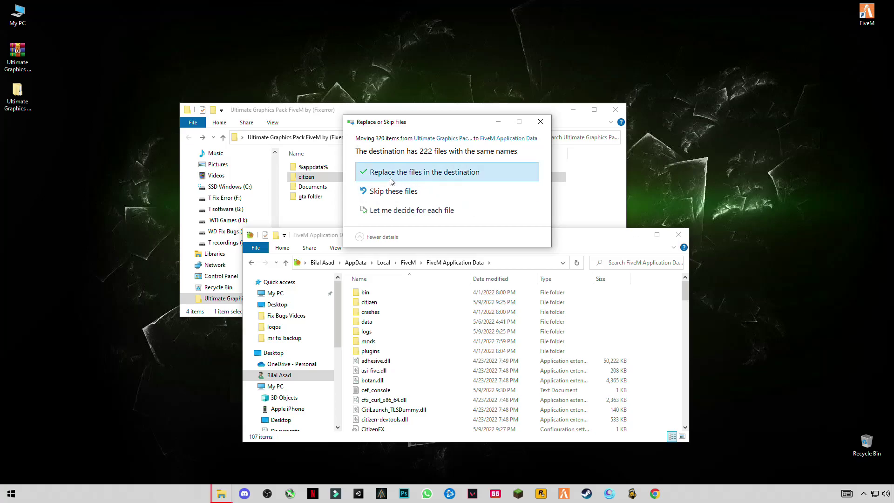
left_click(401, 181)
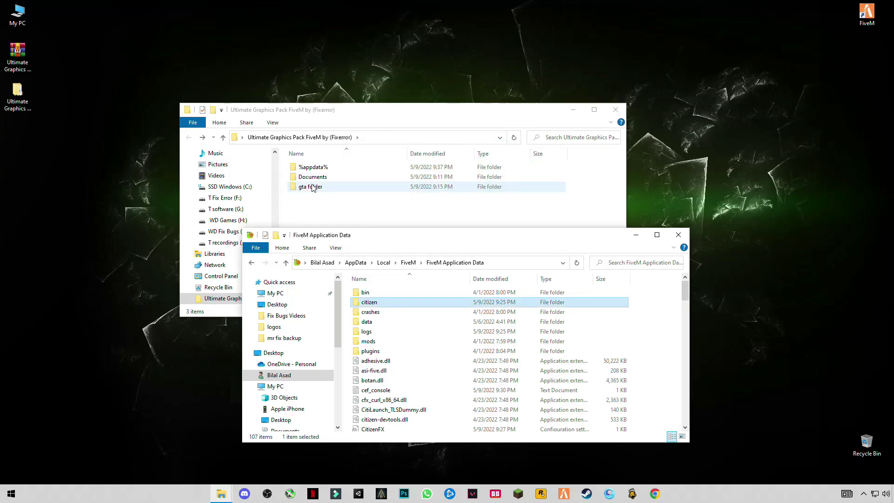
left_click(687, 237)
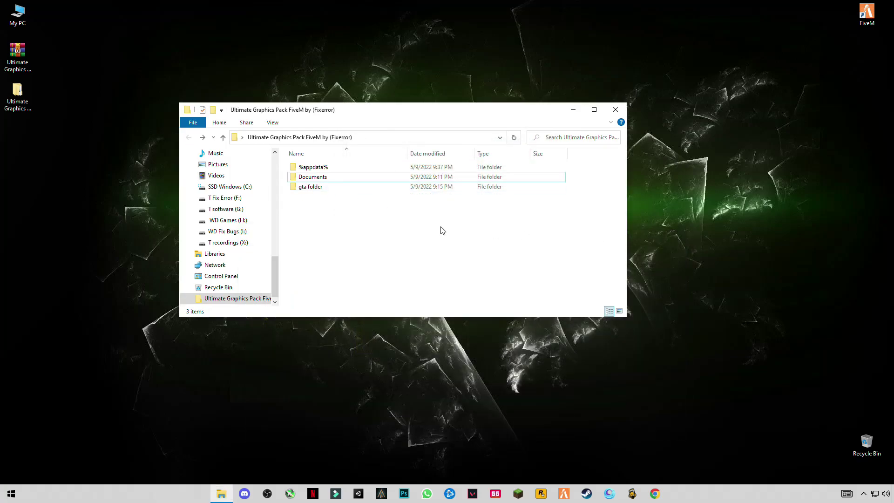
Go into the pack's Documents folder, view the Settings location image to check the destination path, and close it.
left_click(305, 179)
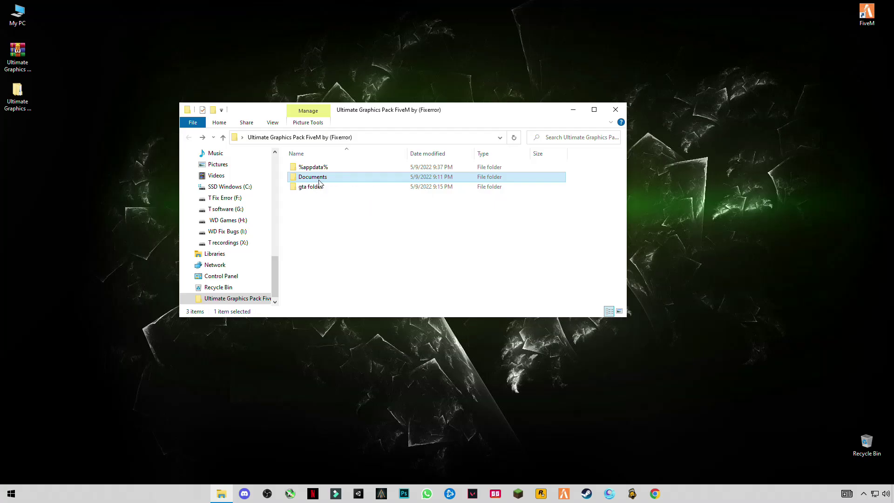
double_click(310, 181)
left_click(368, 186)
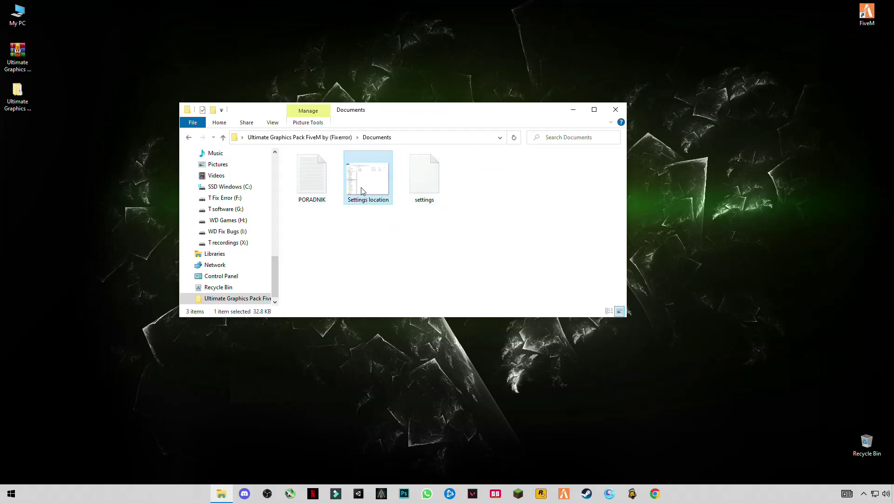
double_click(363, 188)
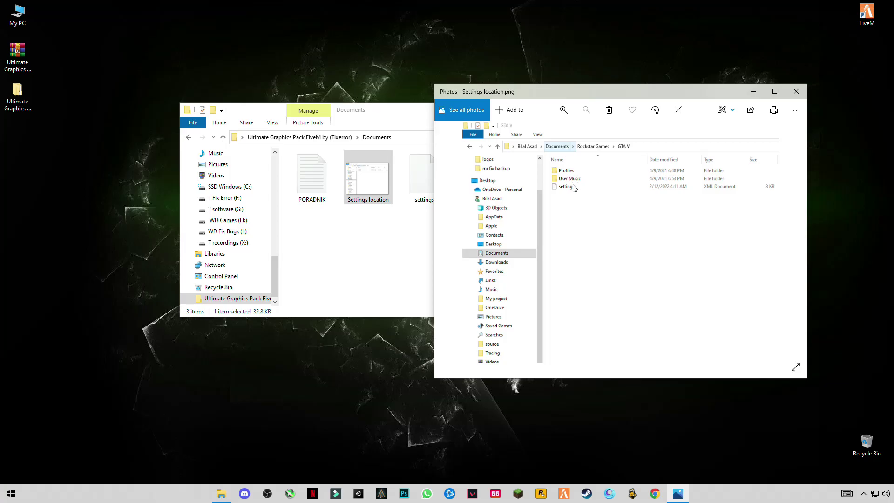
left_click(795, 91)
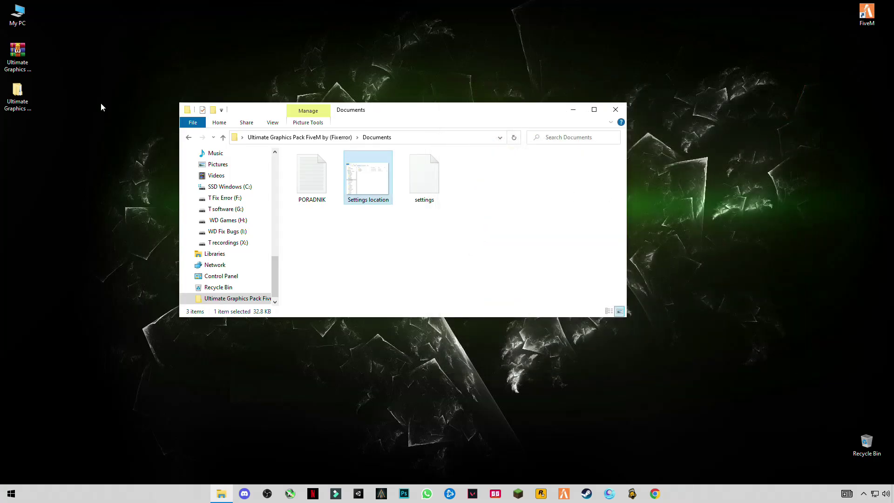
Open My PC in a second window and go to Documents > Rockstar Games > GTA V.
left_click(21, 20)
double_click(21, 20)
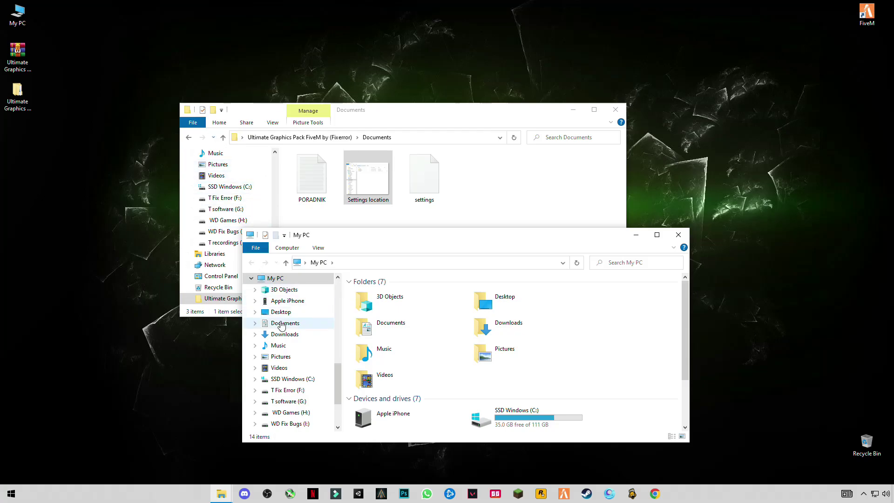
left_click(284, 324)
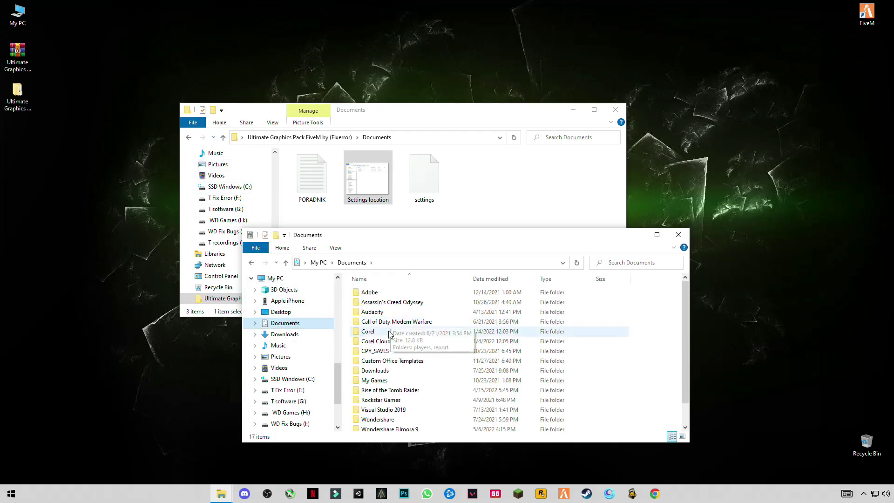
left_click(389, 402)
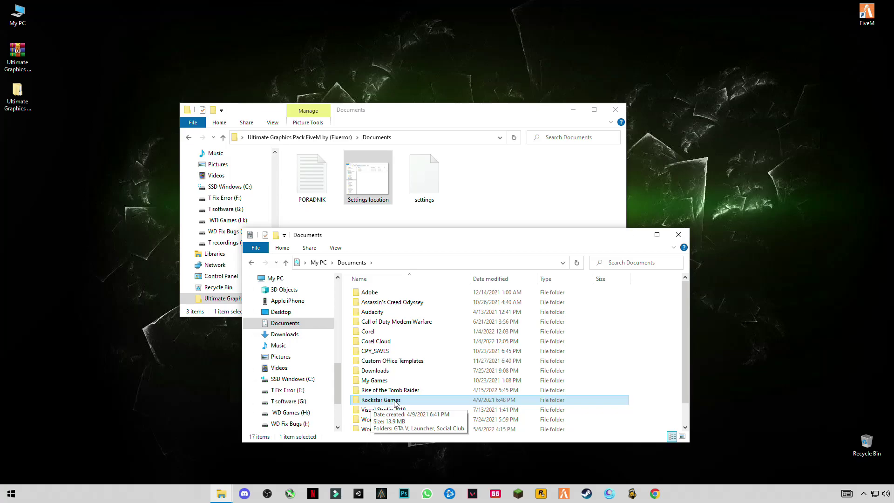
double_click(395, 403)
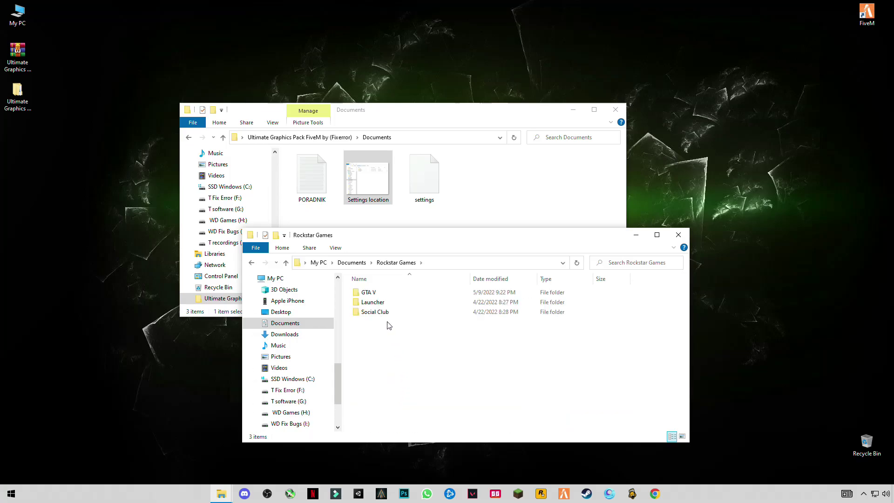
double_click(379, 292)
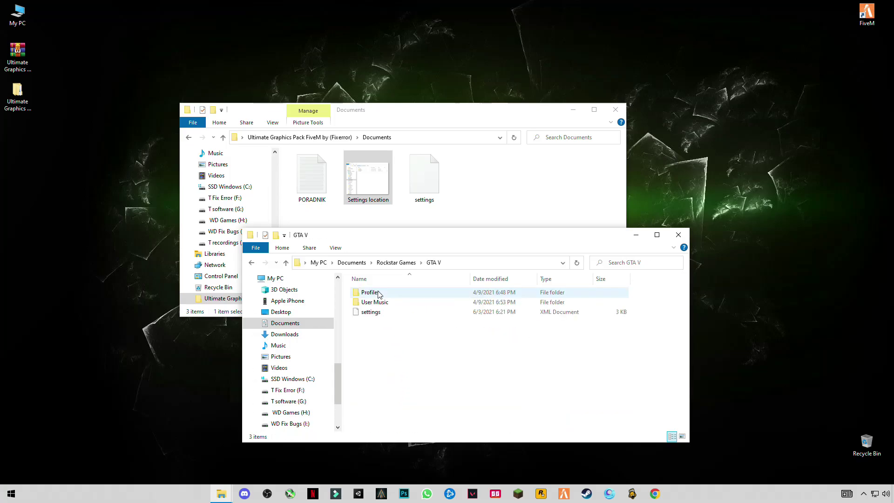
Move the pack's settings file into the Rockstar Games GTA V folder, replacing the existing file, and close that destination window.
left_click(373, 314)
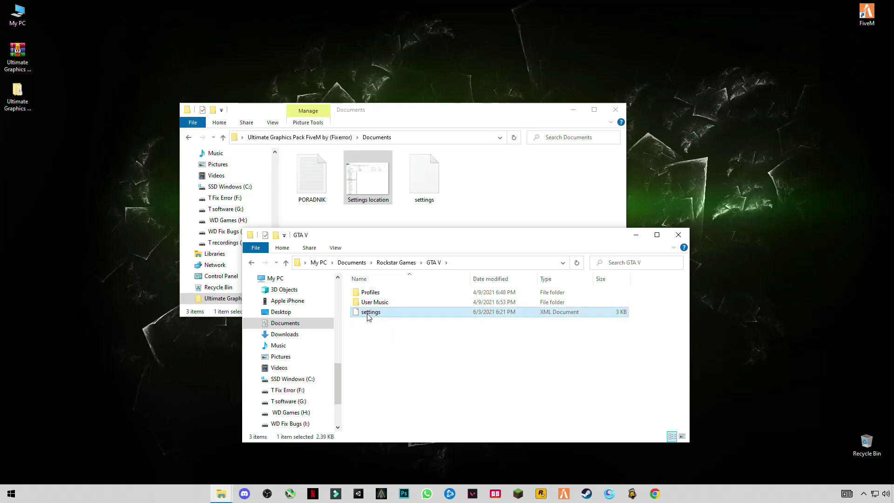
left_click(419, 188)
left_click_drag(419, 188, 457, 391)
left_click(447, 173)
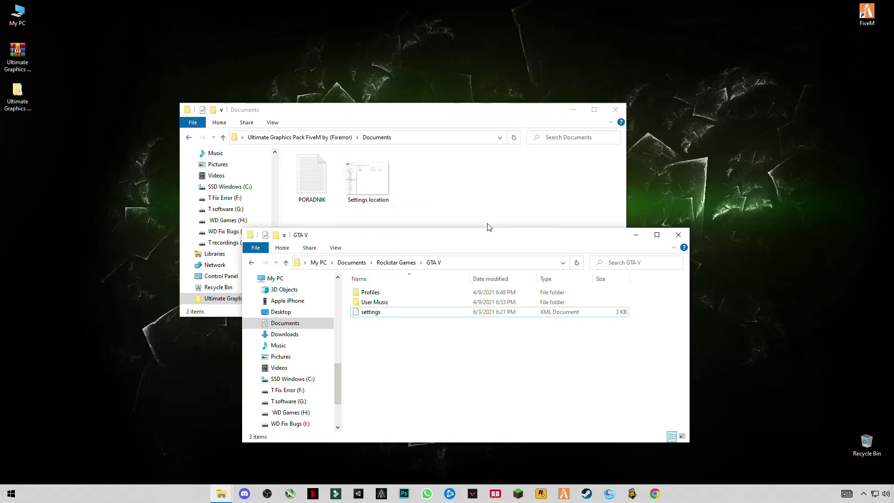
left_click(678, 235)
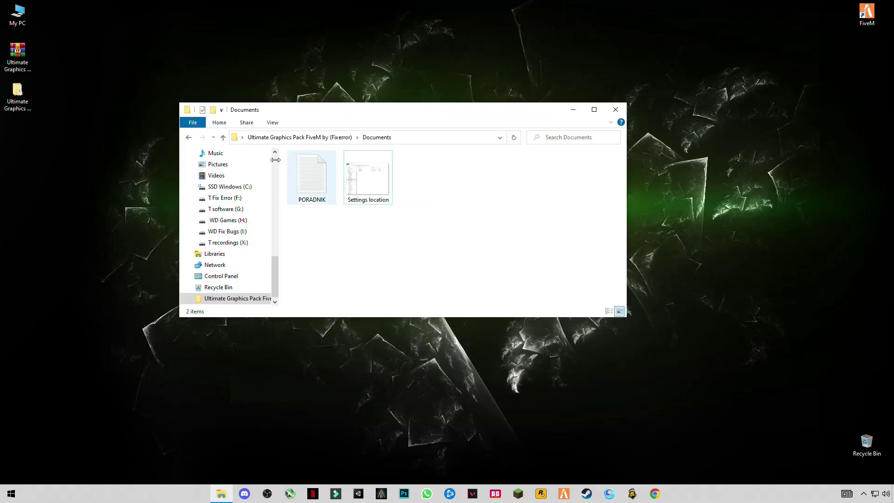
Go into the pack's gta folder and examine the path in the Command line location image, closing it when done.
left_click(190, 138)
left_click(294, 186)
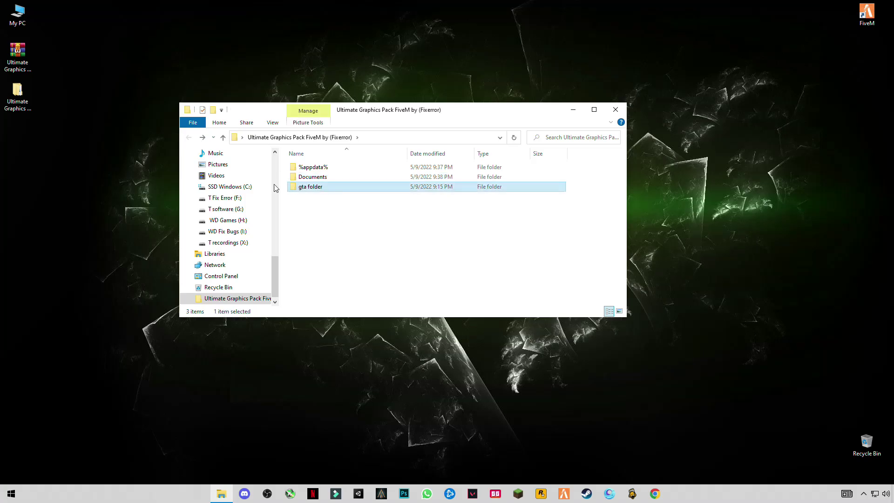
double_click(311, 187)
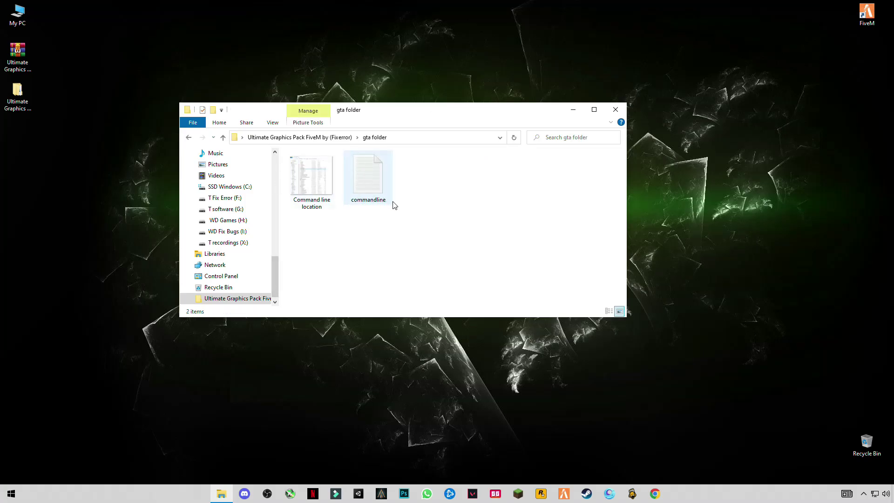
left_click(304, 205)
double_click(303, 205)
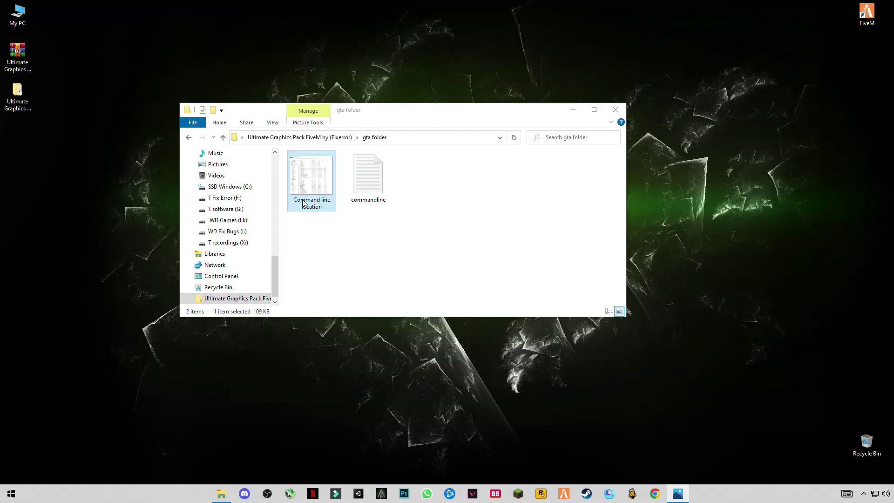
scroll(591, 141, "up", 3)
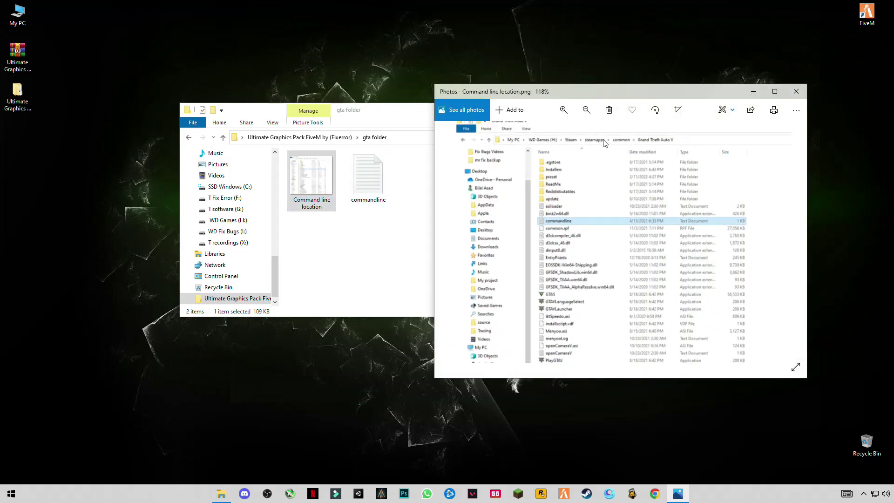
left_click_drag(569, 149, 477, 149)
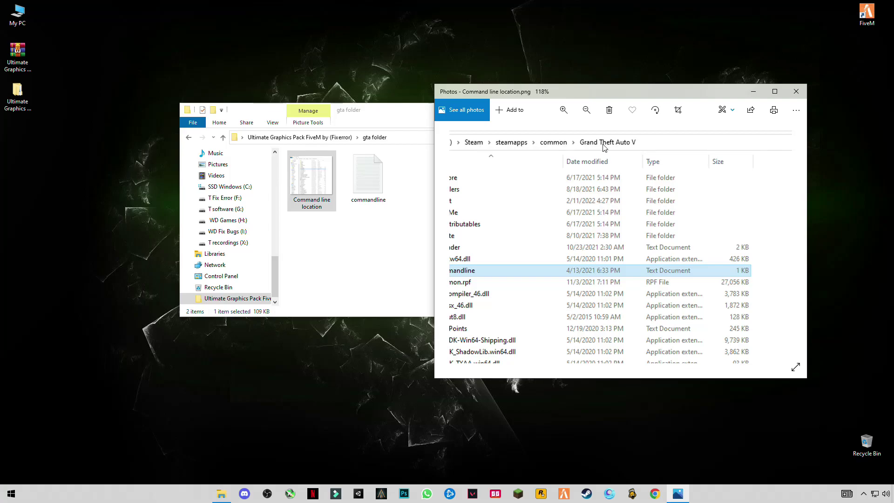
scroll(526, 219, "left", 3)
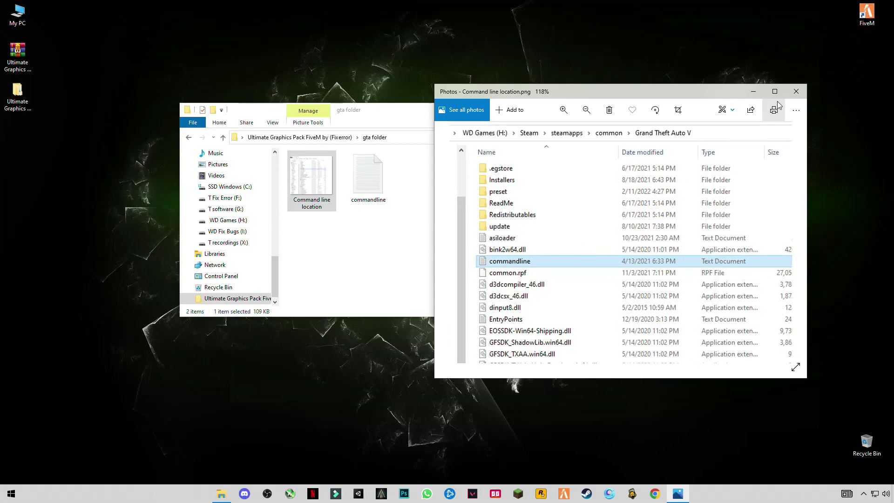
left_click(795, 91)
Open a second window from My PC at WD Games (H:) > Steam > steamapps > common > Grand Theft Auto V.
double_click(17, 14)
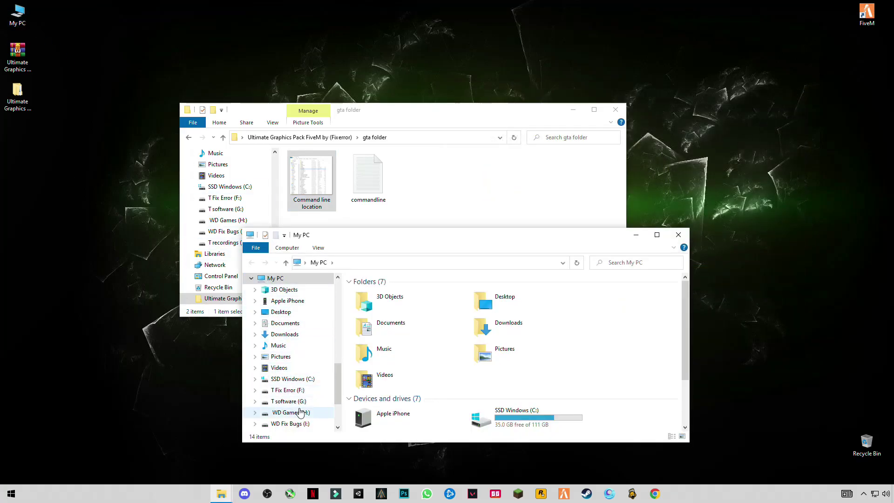
left_click(294, 412)
left_click(369, 322)
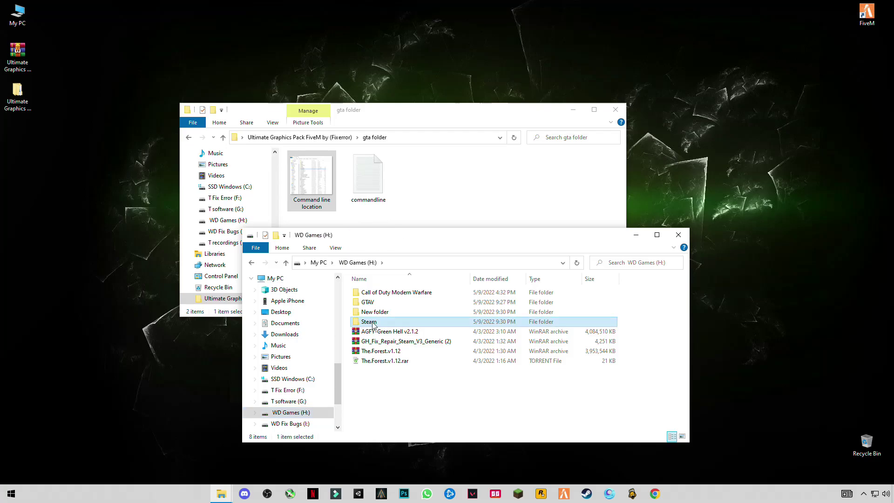
double_click(372, 325)
left_click(373, 294)
double_click(374, 296)
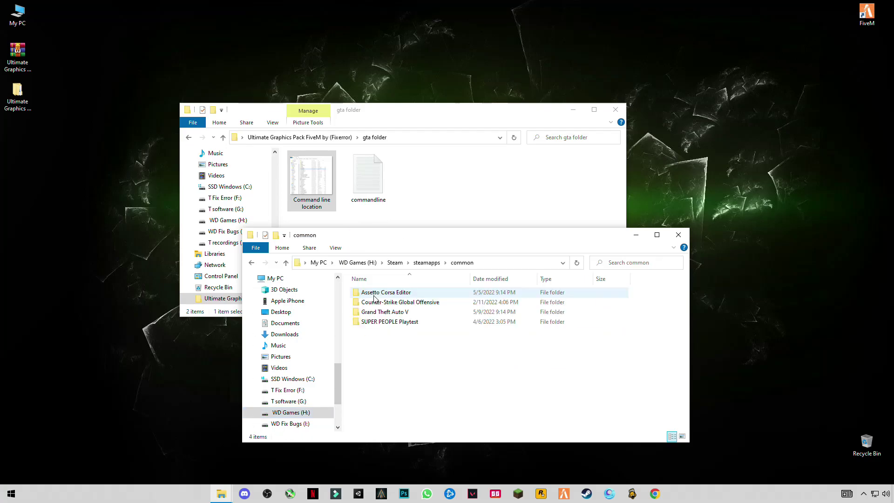
double_click(384, 313)
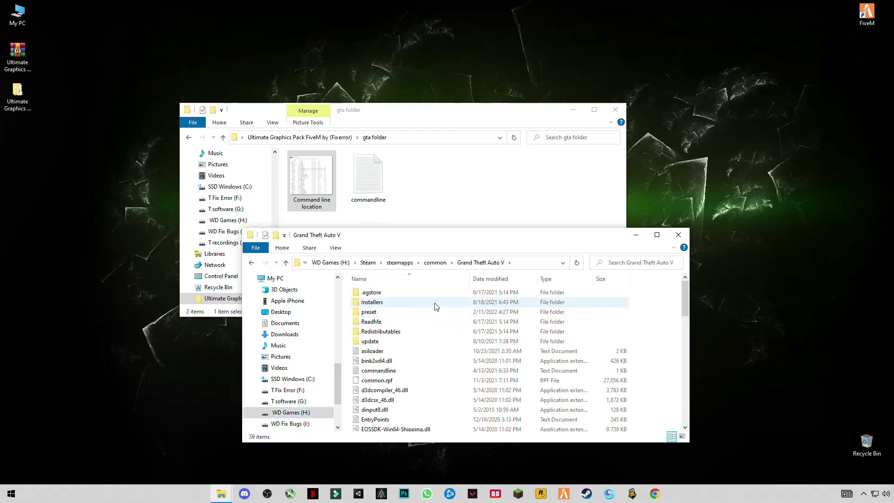
Copy the pack's commandline file into the Grand Theft Auto V folder, replacing the existing file, and close both folder windows.
left_click_drag(512, 241, 340, 254)
left_click_drag(368, 177, 465, 354)
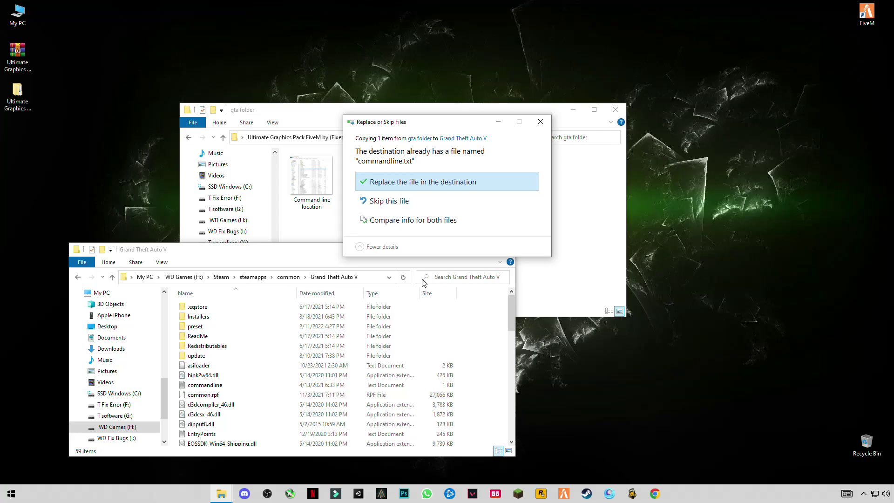
left_click(382, 182)
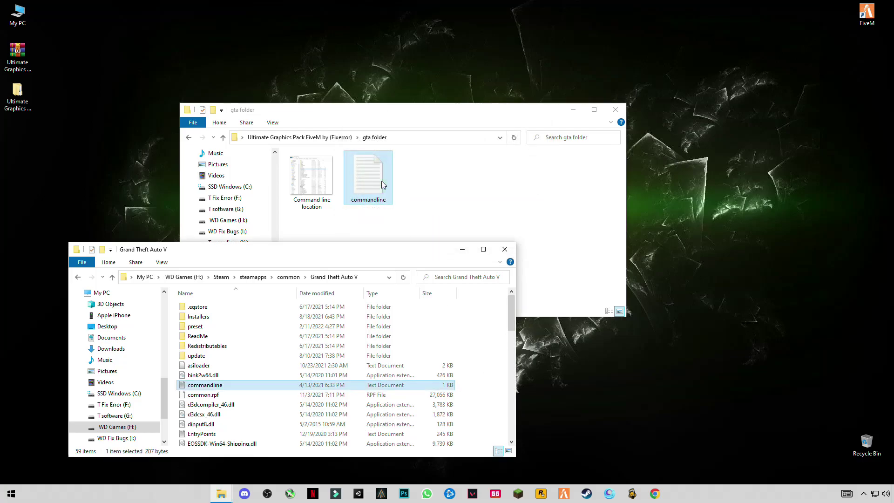
left_click(504, 250)
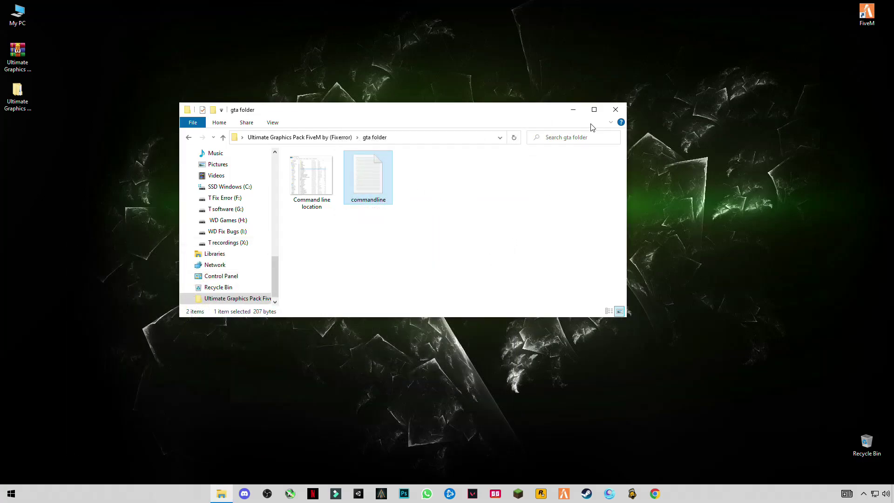
left_click(615, 110)
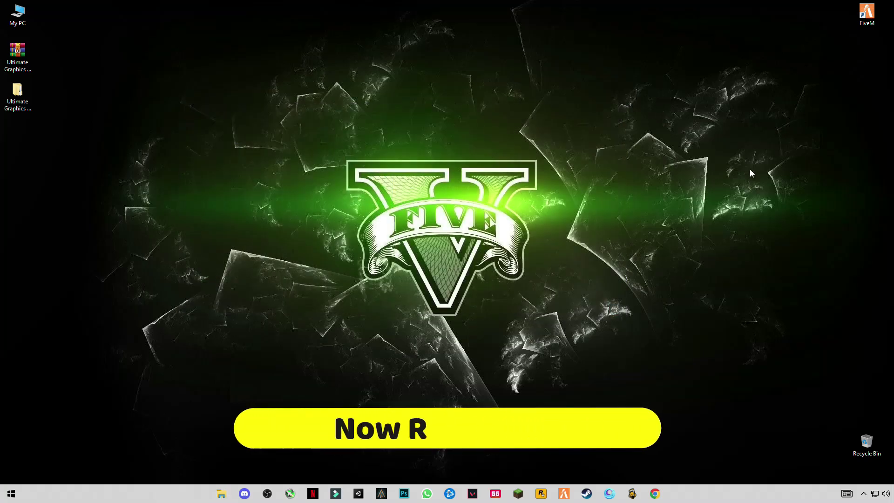
Launch FiveM, dismiss the Cfx.re sign-in prompt, and join the last played xCity Freeroam server.
left_click(864, 493)
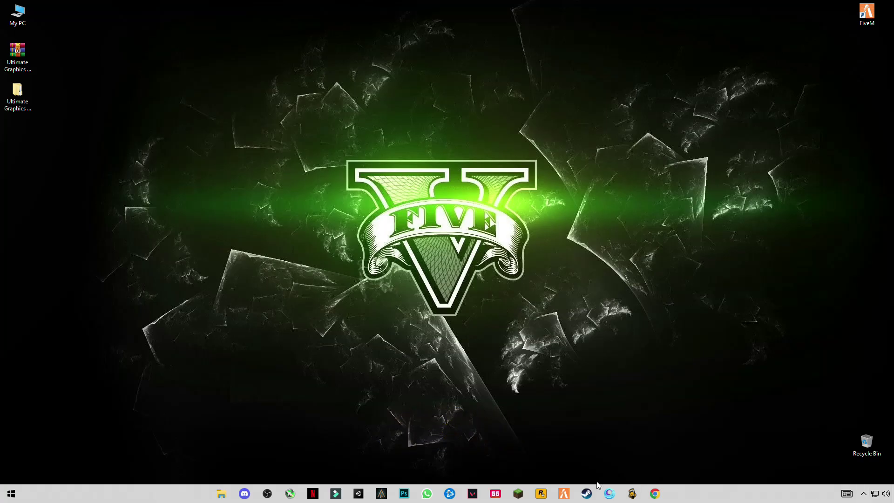
left_click(564, 494)
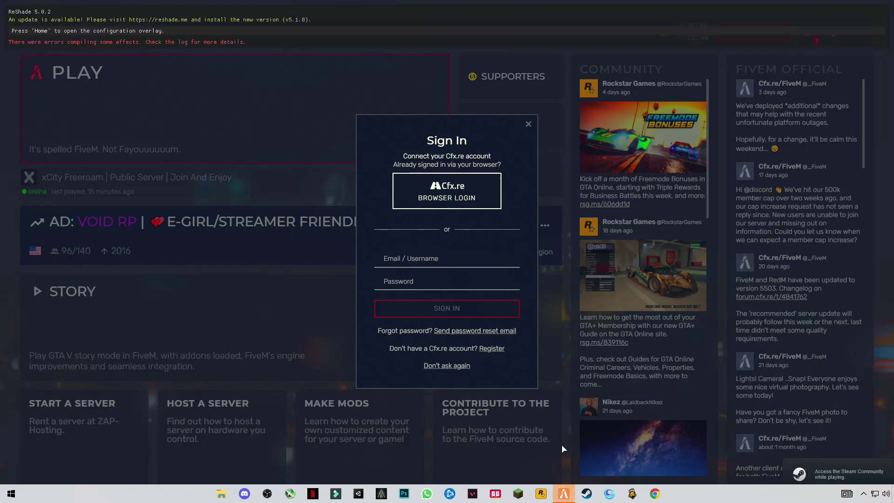
left_click(528, 124)
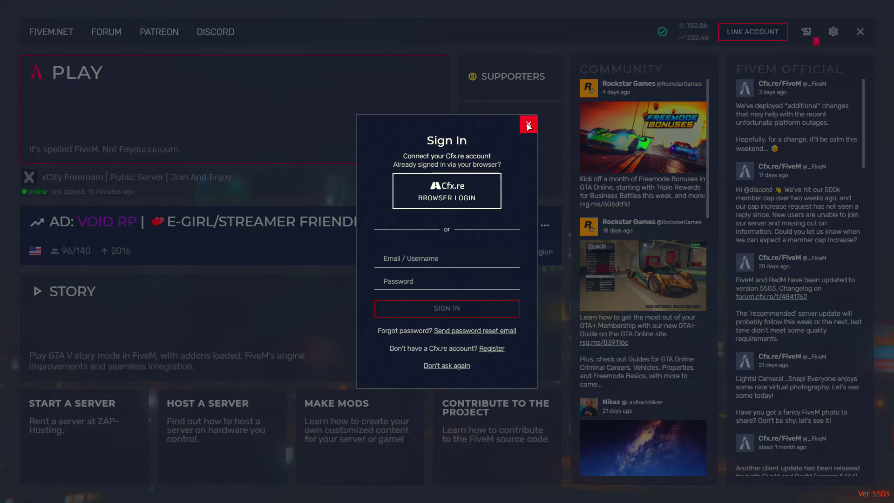
left_click(68, 175)
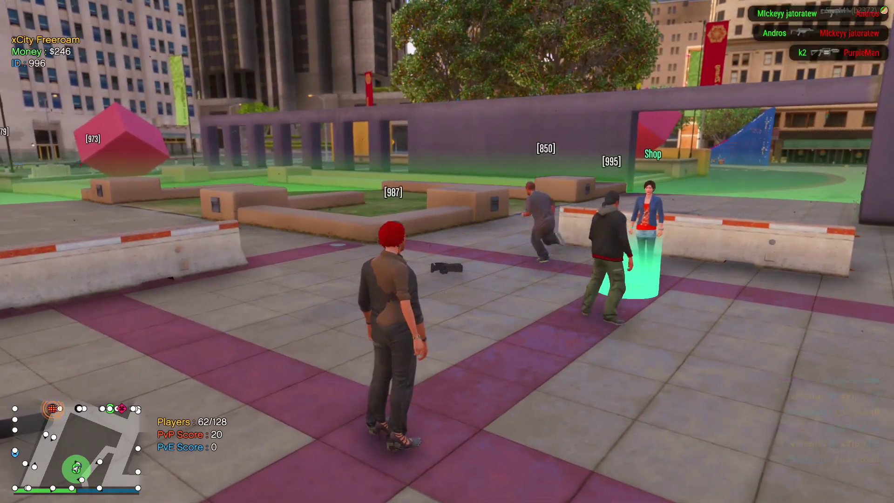
key("w")
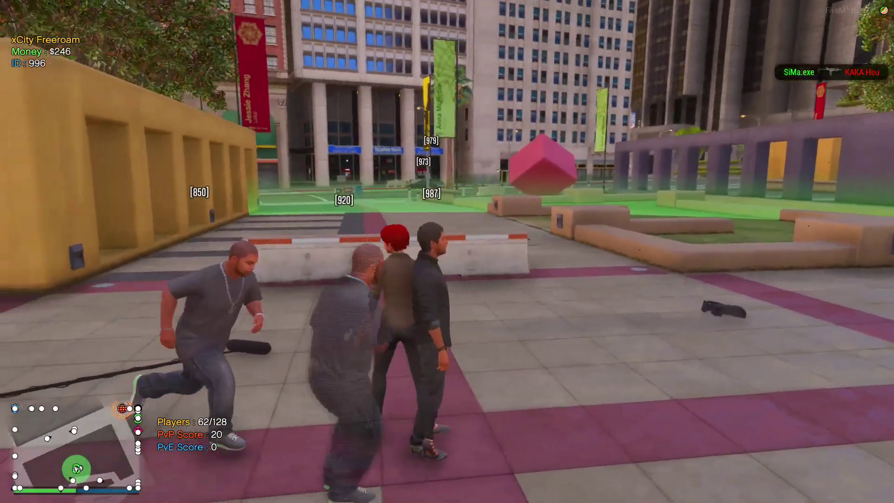
key("a")
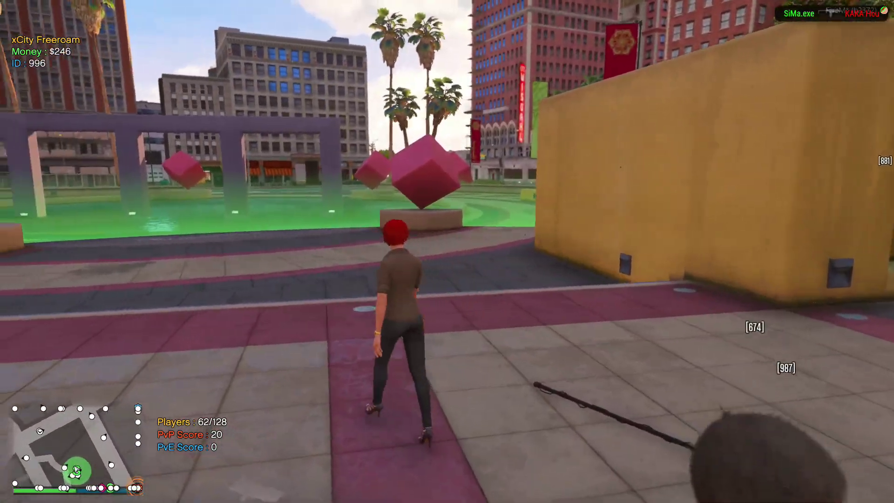
key("d")
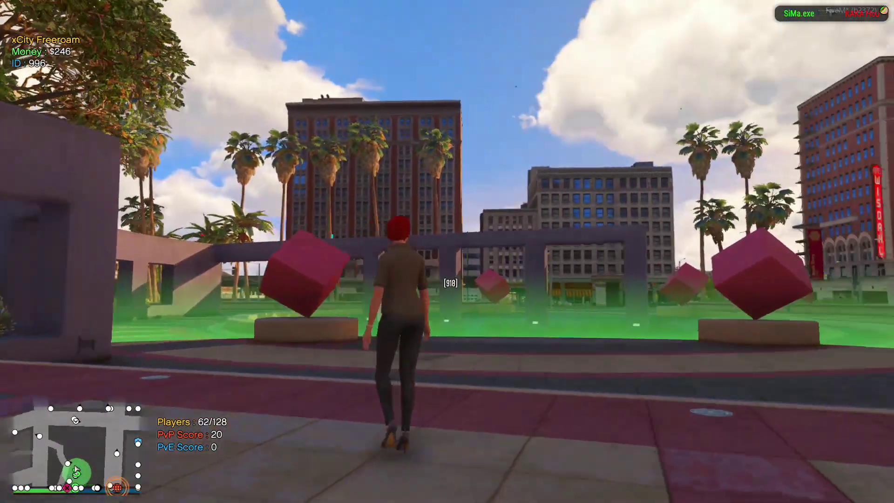
key("shift")
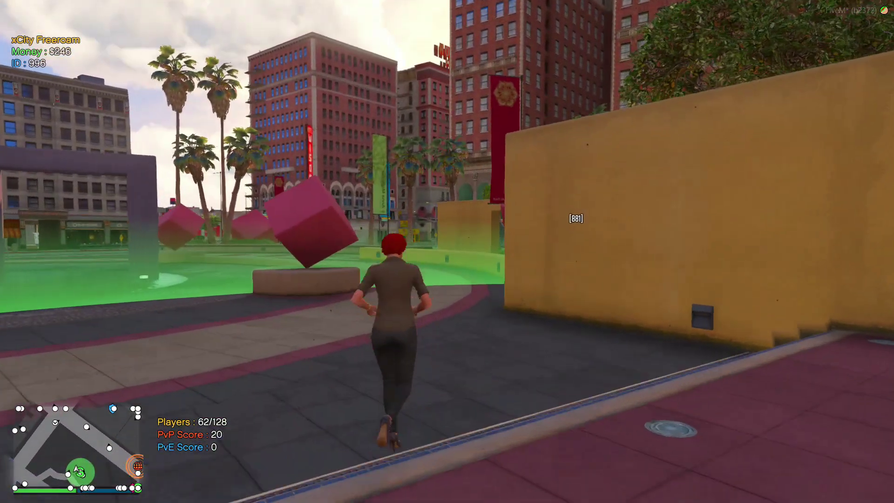
key("w")
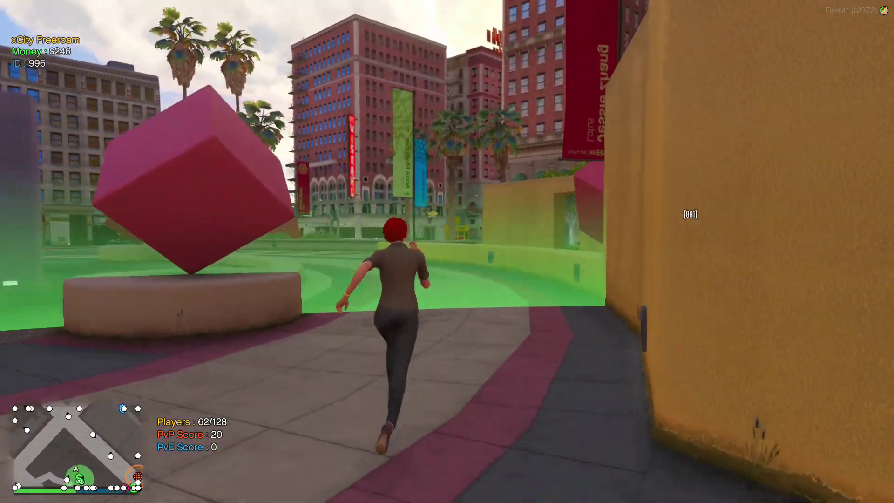
Run across the plaza and open the vehicle related options of the server's vMenu.
key("w")
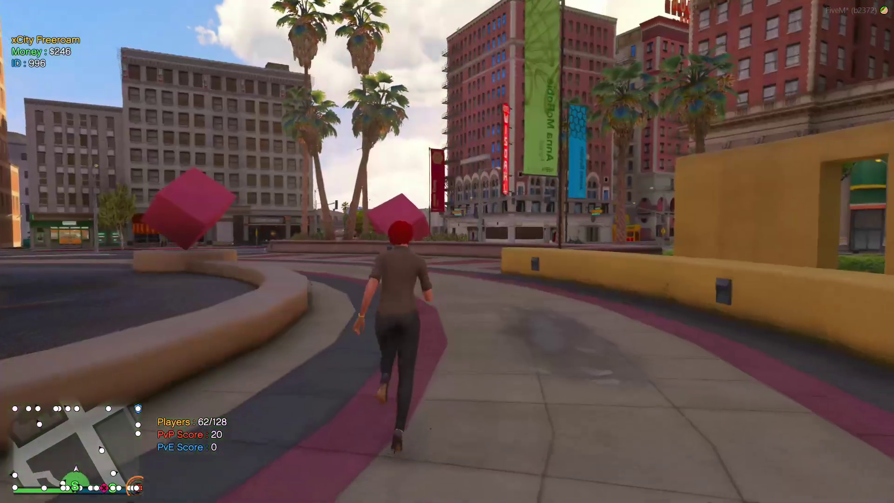
key("w")
key("m")
key("Down")
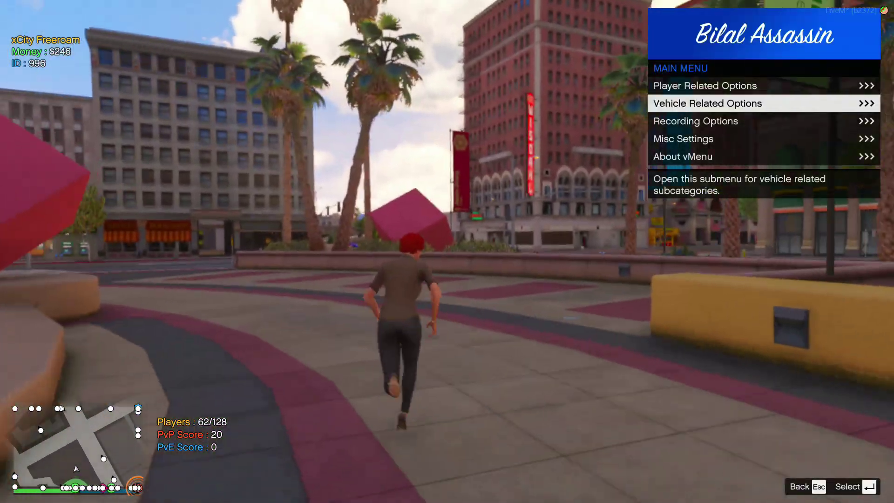
key("Return")
key("w")
key("Down")
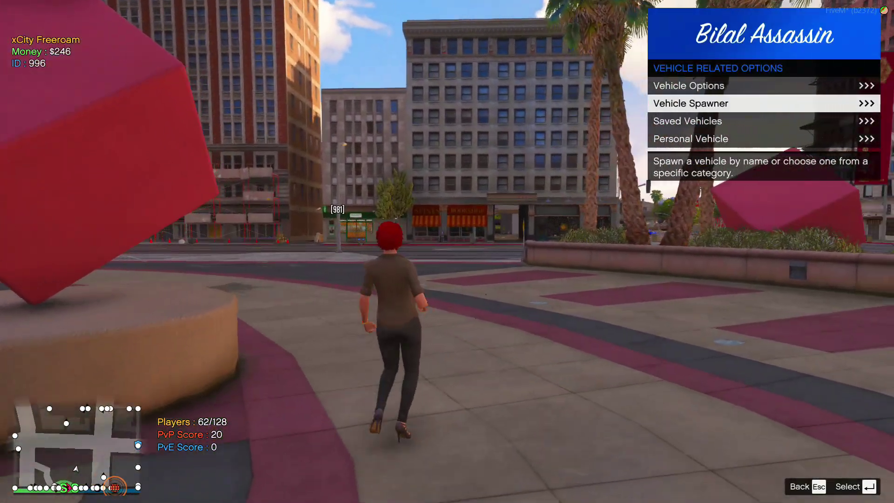
key("w")
key("Return")
key("Escape")
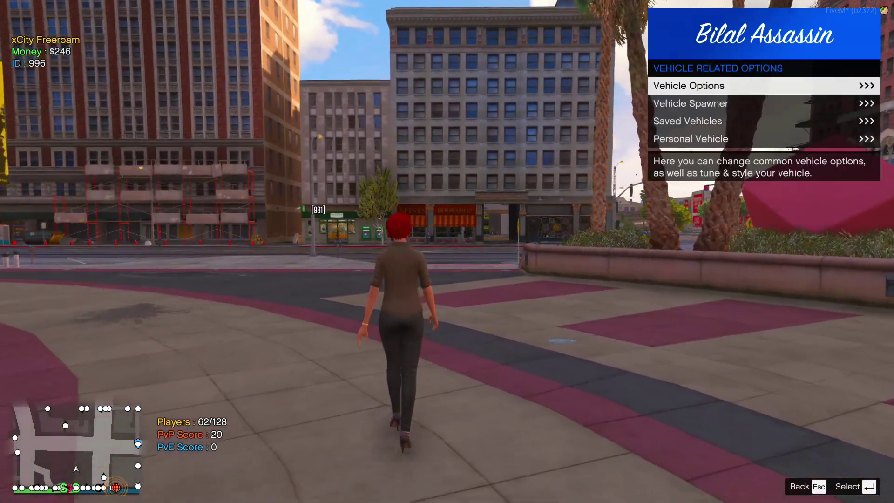
Open the list for managing saved vehicles while walking on toward the street.
key("Up")
key("w")
key("Down")
key("Down")
key("Return")
key("w")
key("Return")
Find the saved MY21 (ITALI GTO) in the Sports category and open its vehicle management options.
key("Down")
key("Down")
key("Down")
key("Down")
key("Down")
key("Down")
key("Down")
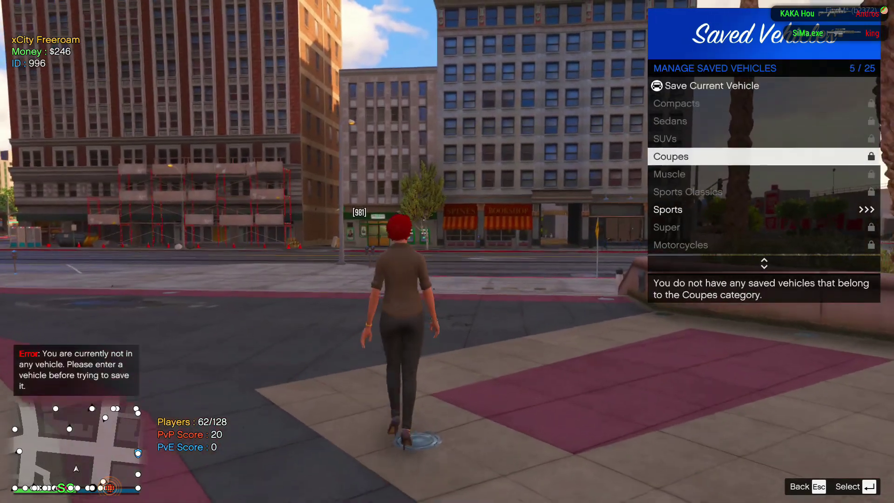
key("w")
key("Return")
key("Down")
key("Down")
key("Return")
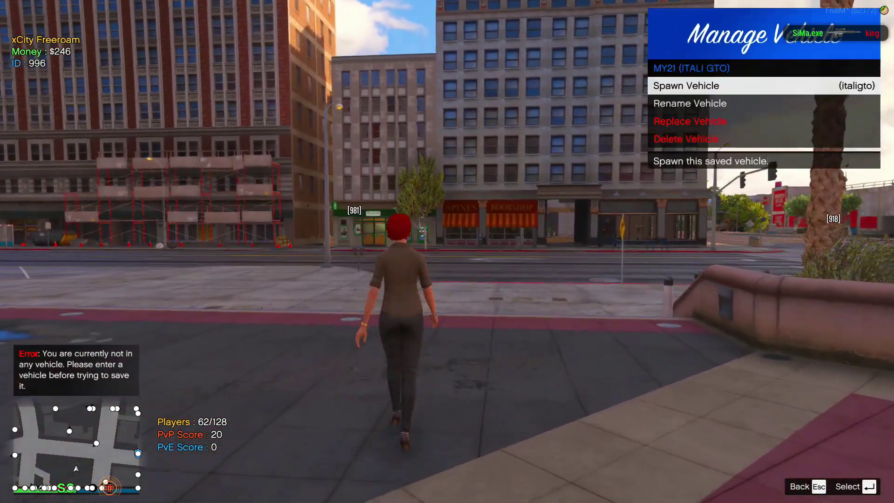